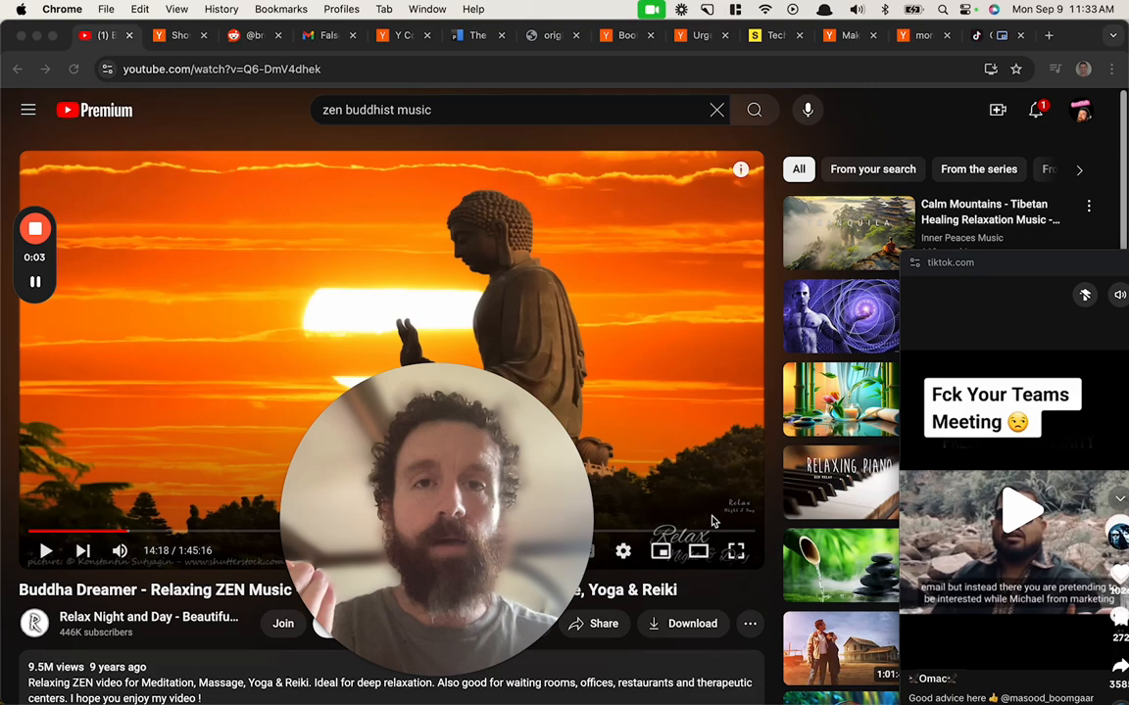
Focus Chrome and bring up the Show HN post about porting blogs to Scroll
click(44, 550)
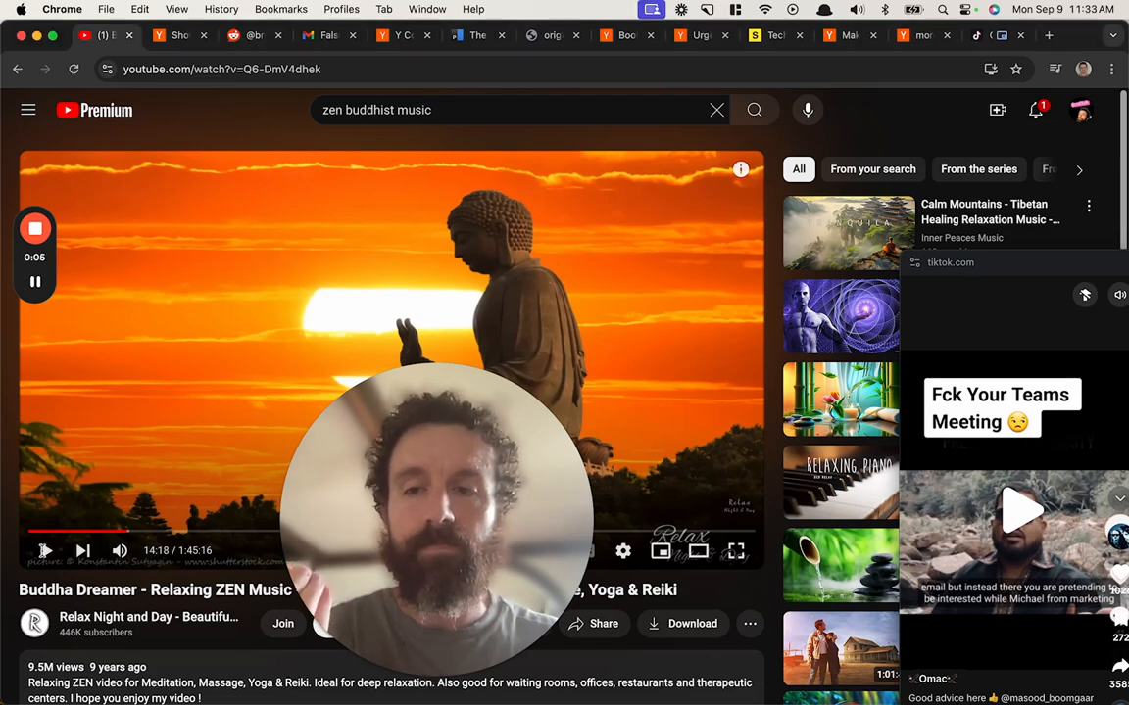
click(182, 35)
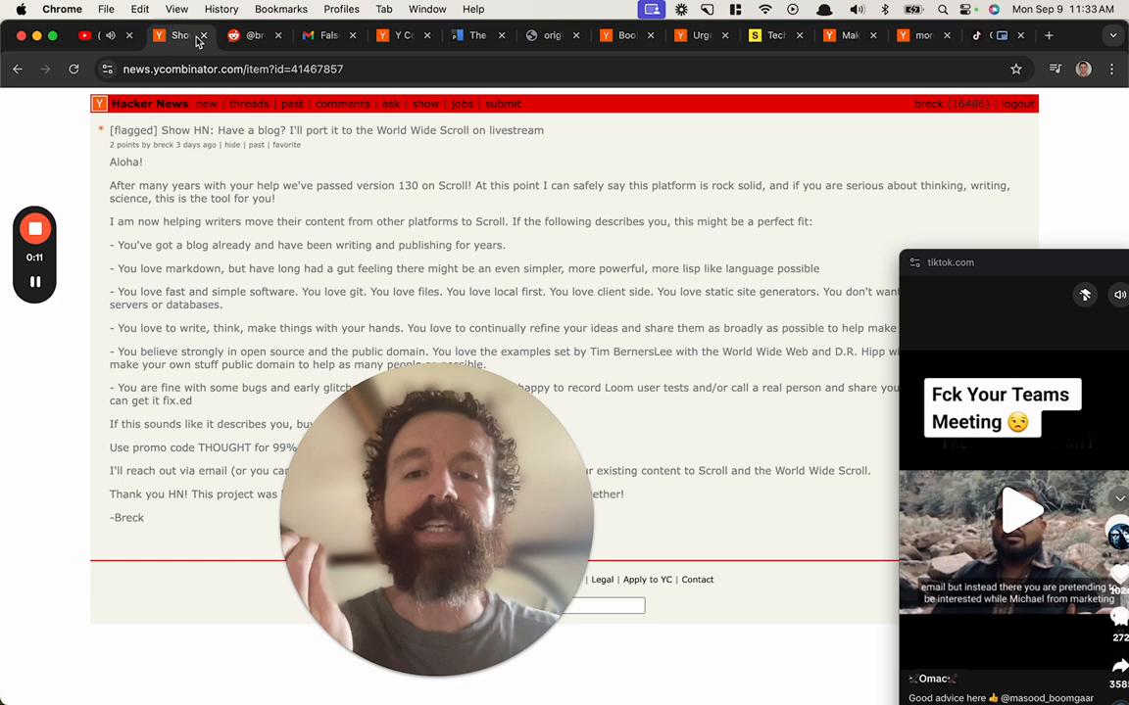
View the removed Reddit submissions, then the Gmail 'Message blocked' notice to Y Combinator
click(250, 35)
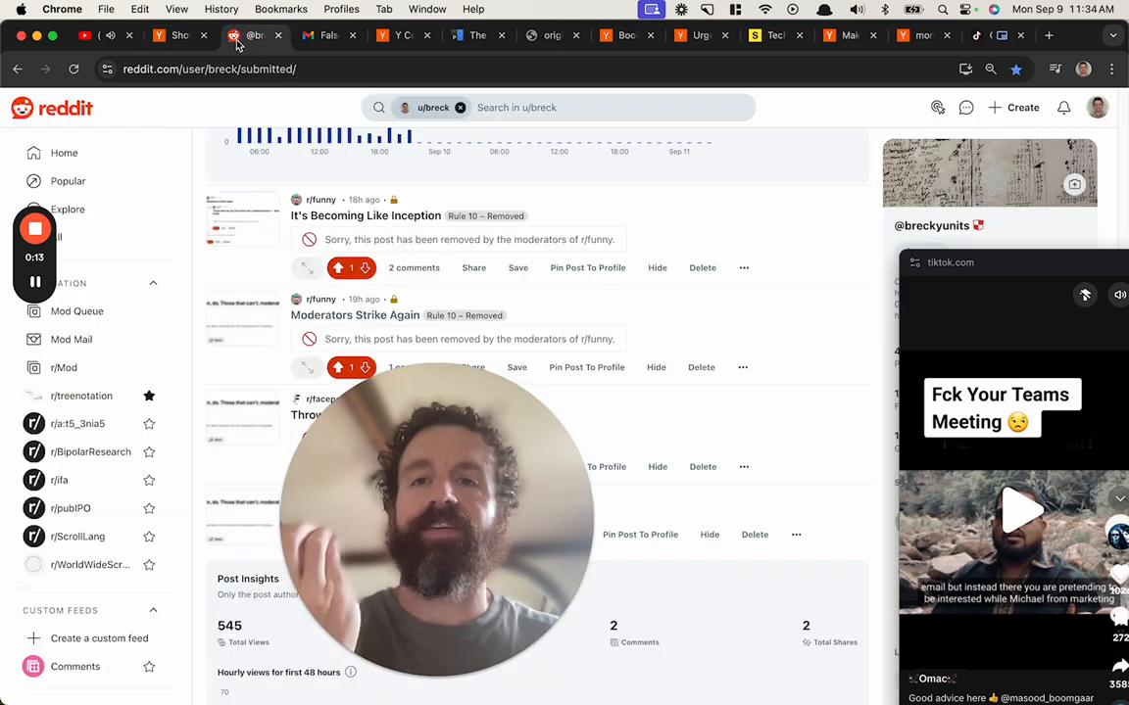
click(316, 37)
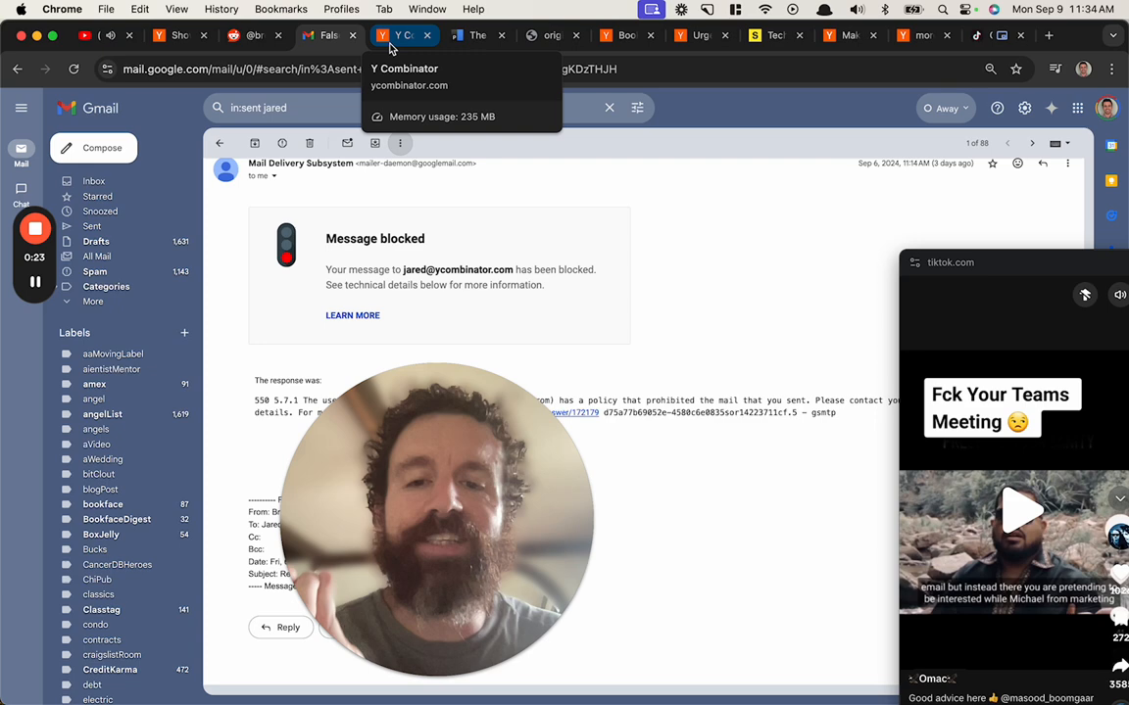
Bring the Y Combinator homepage to the front
click(392, 46)
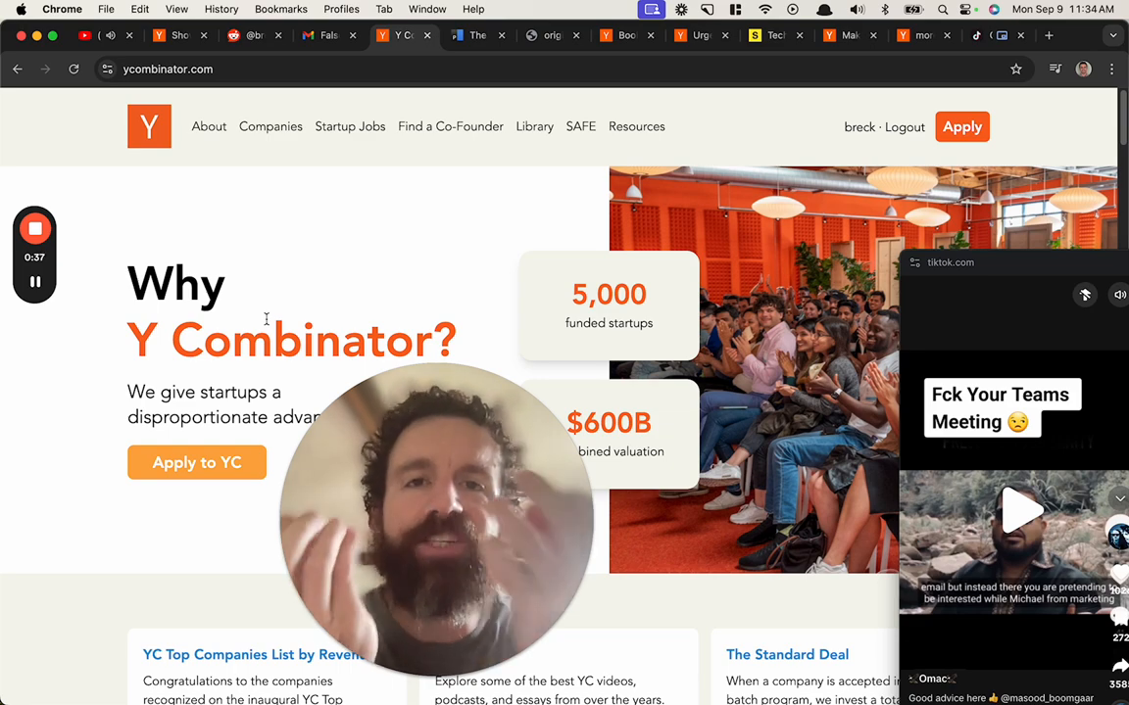
Bring up Jessica Livingston's 'The Sound of Silence' Posthaven post
click(477, 35)
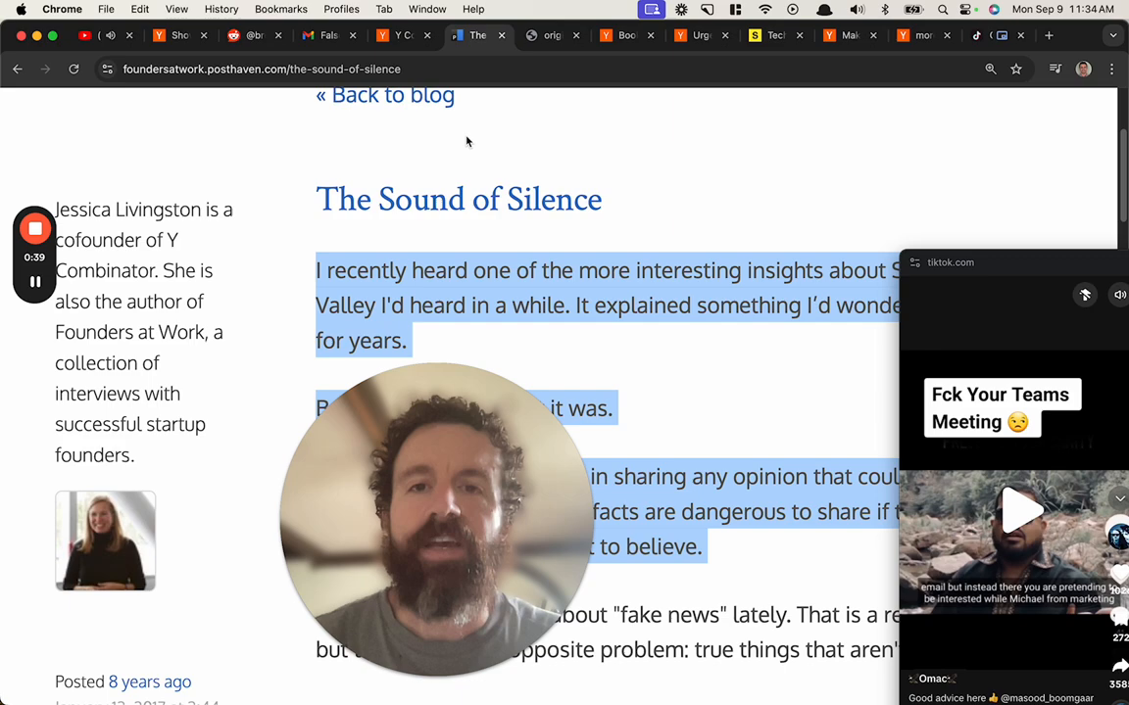
scroll(503, 203, down, 1)
drag(432, 396, 171, 384)
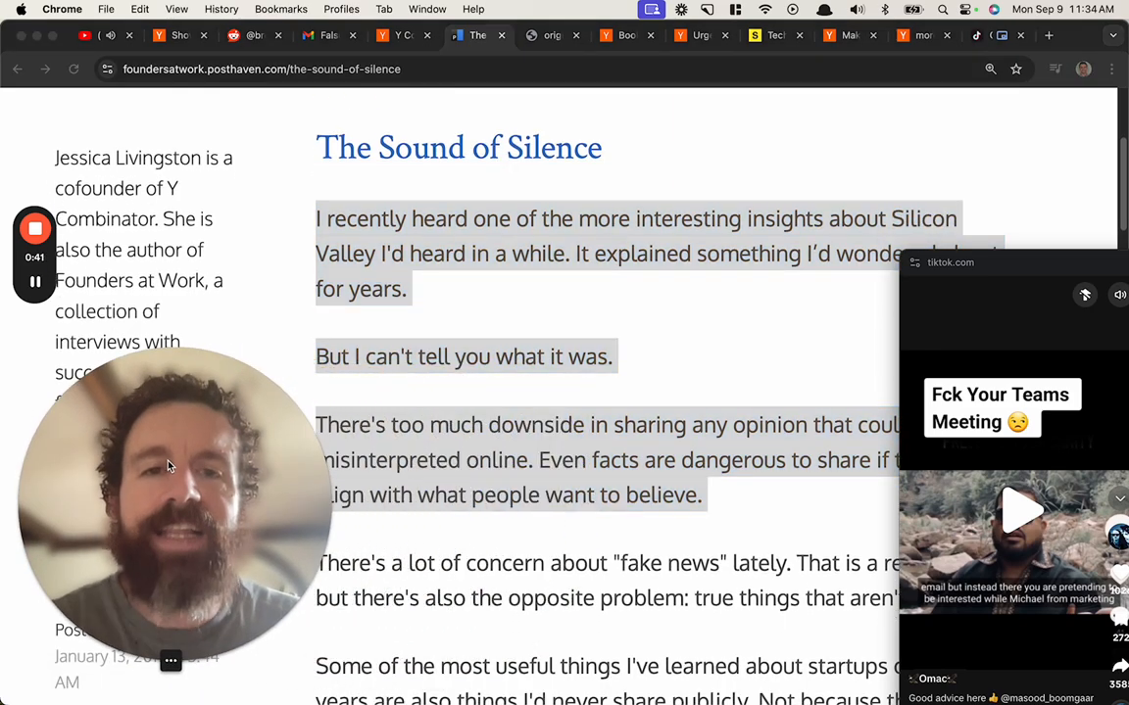
scroll(453, 361, down, 3)
scroll(453, 360, down, 1)
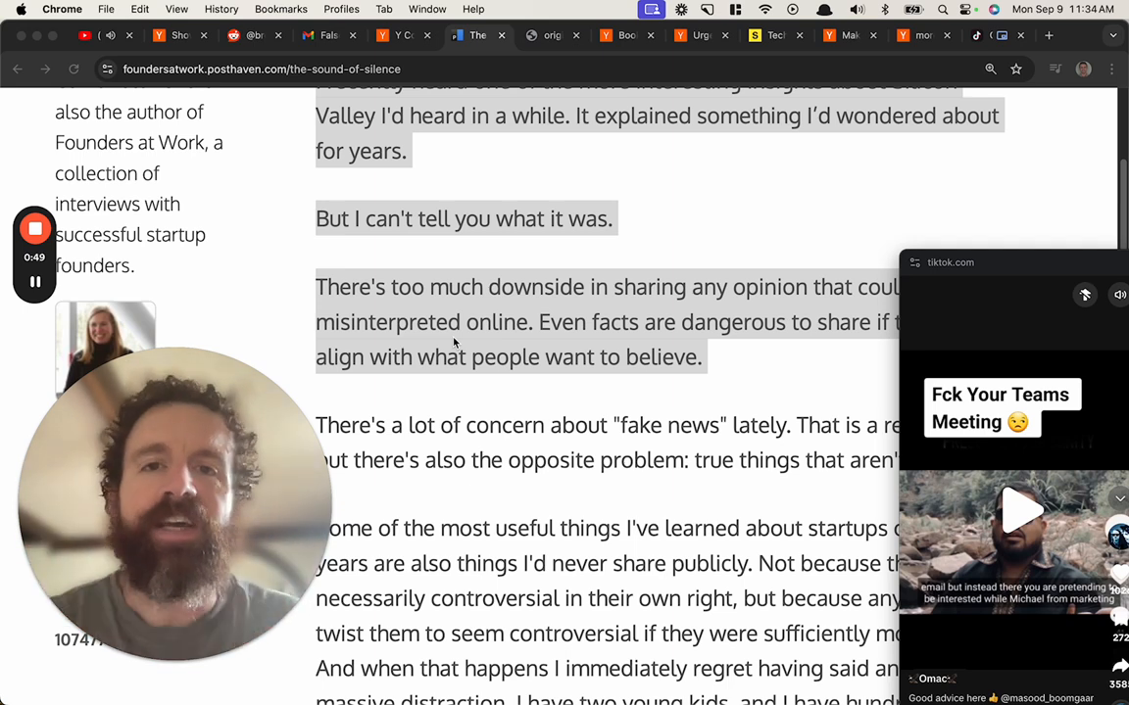
Show the Bookface founders-only notice, glance at the blocked-profiles image, and return to Bookface
click(628, 37)
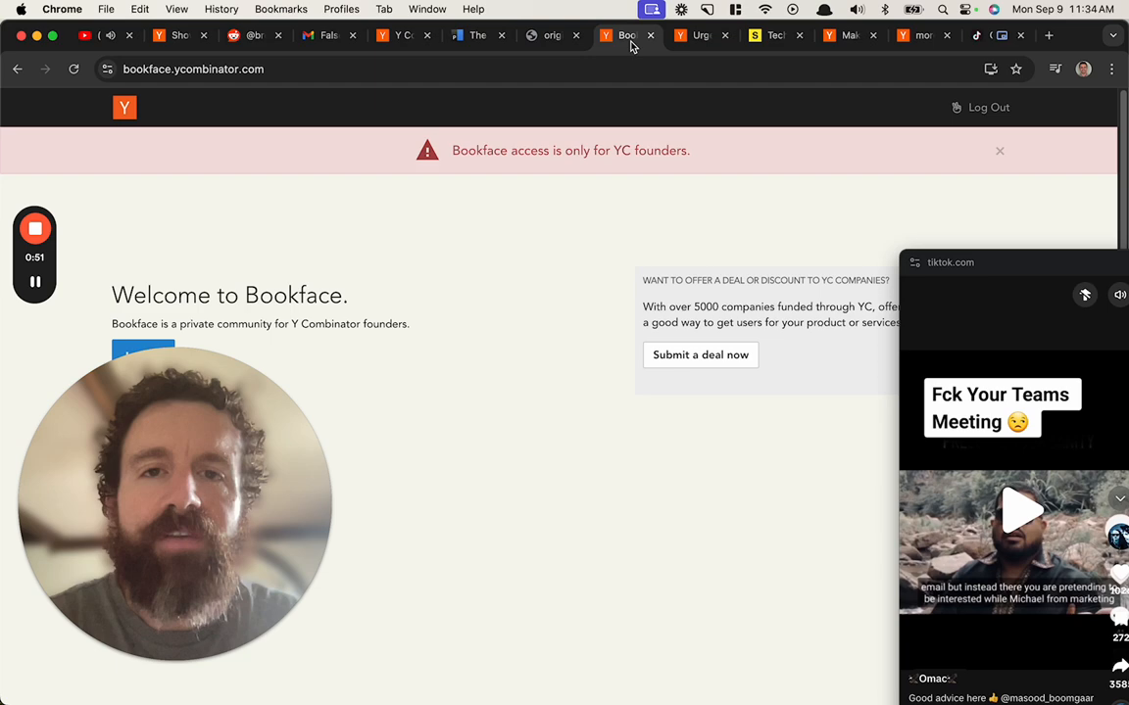
click(558, 41)
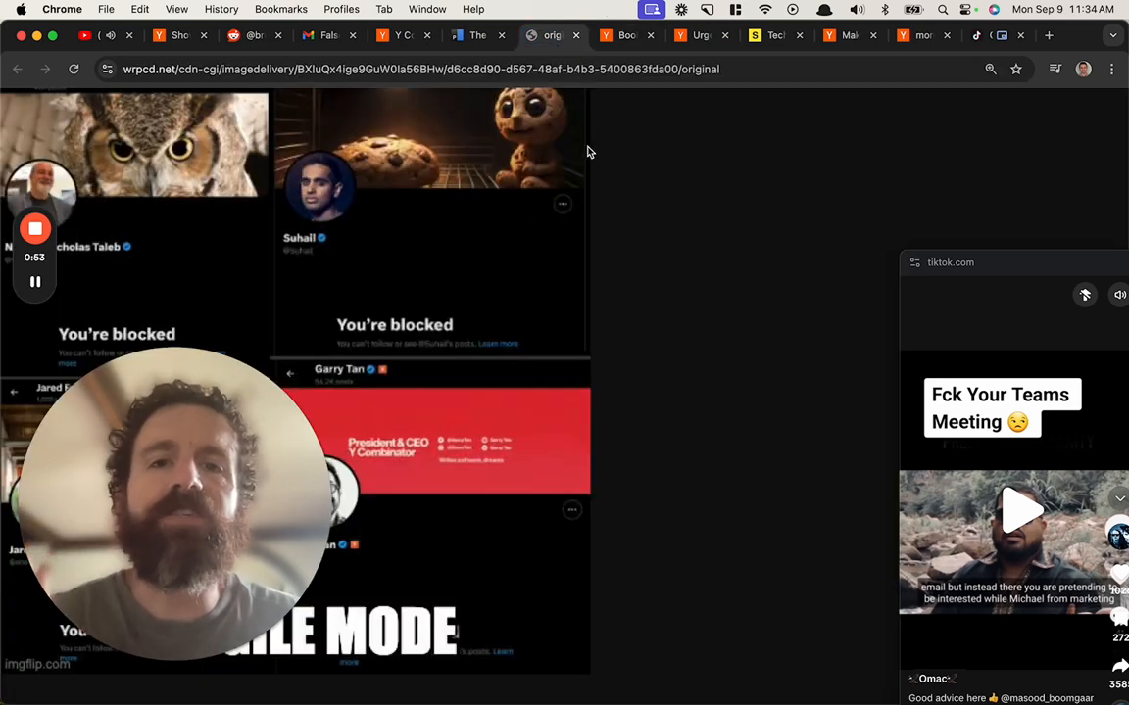
click(623, 37)
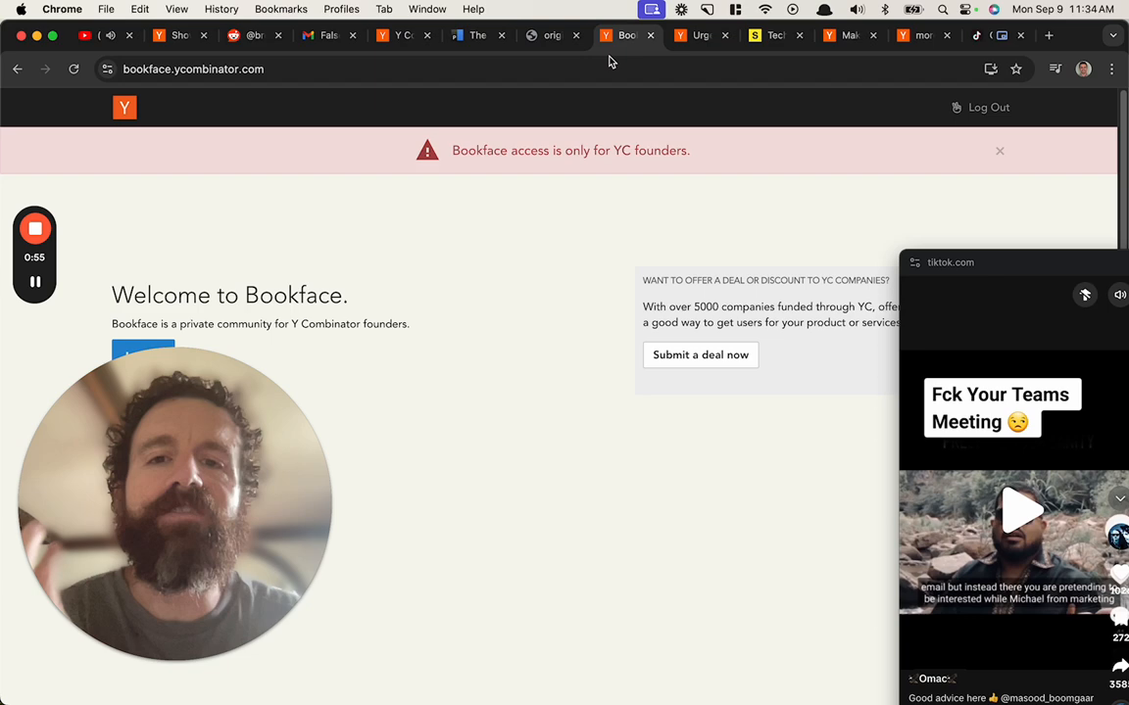
Read the YC 'Urgent' SVB petition post, then move to the SF Standard article on Garry Tan's tweet
click(677, 42)
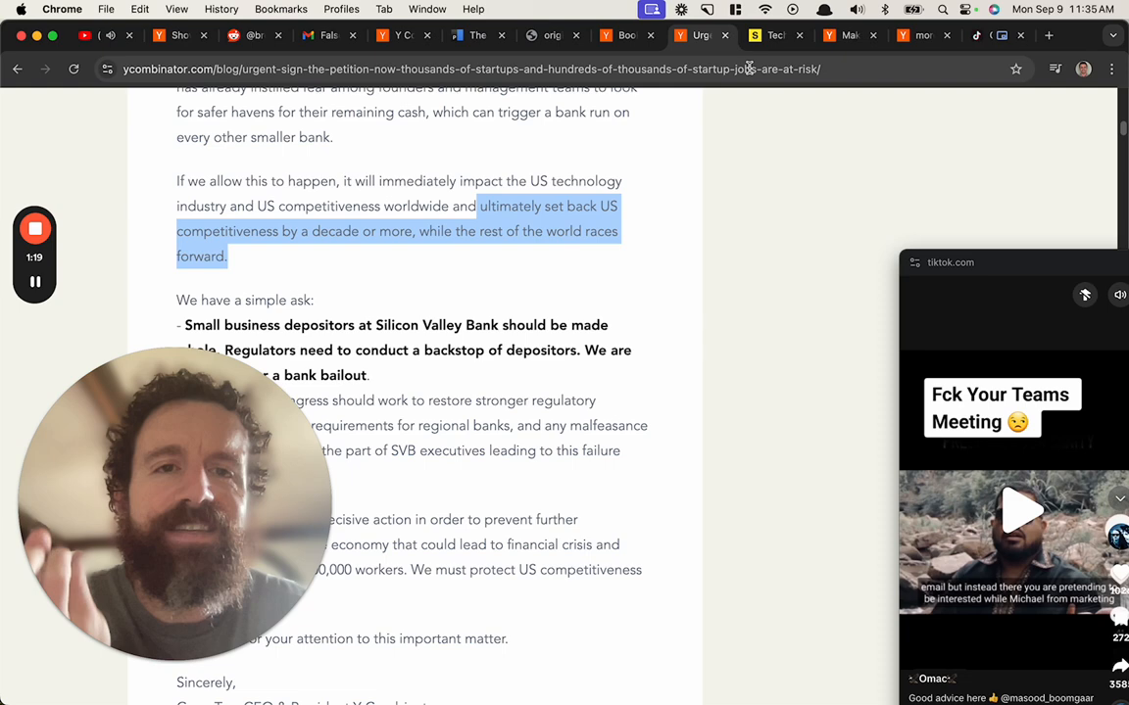
click(769, 35)
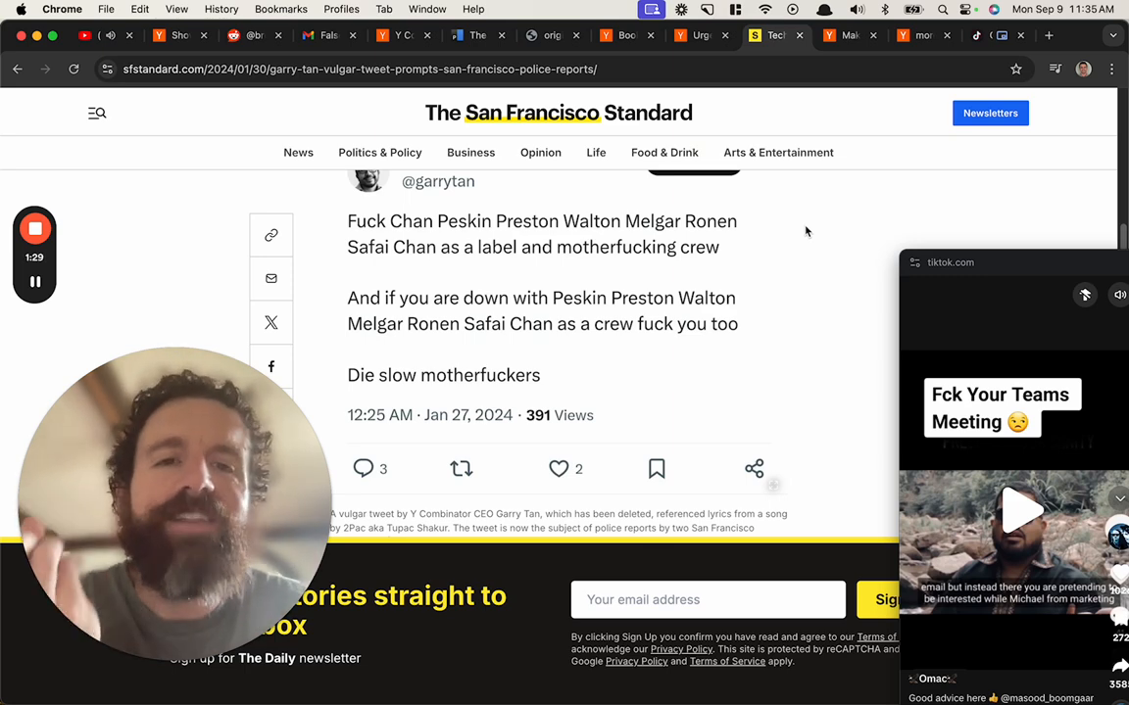
In the 2019 Hacker News thread, highlight the sentence about mocking scenesters and scammers
click(846, 39)
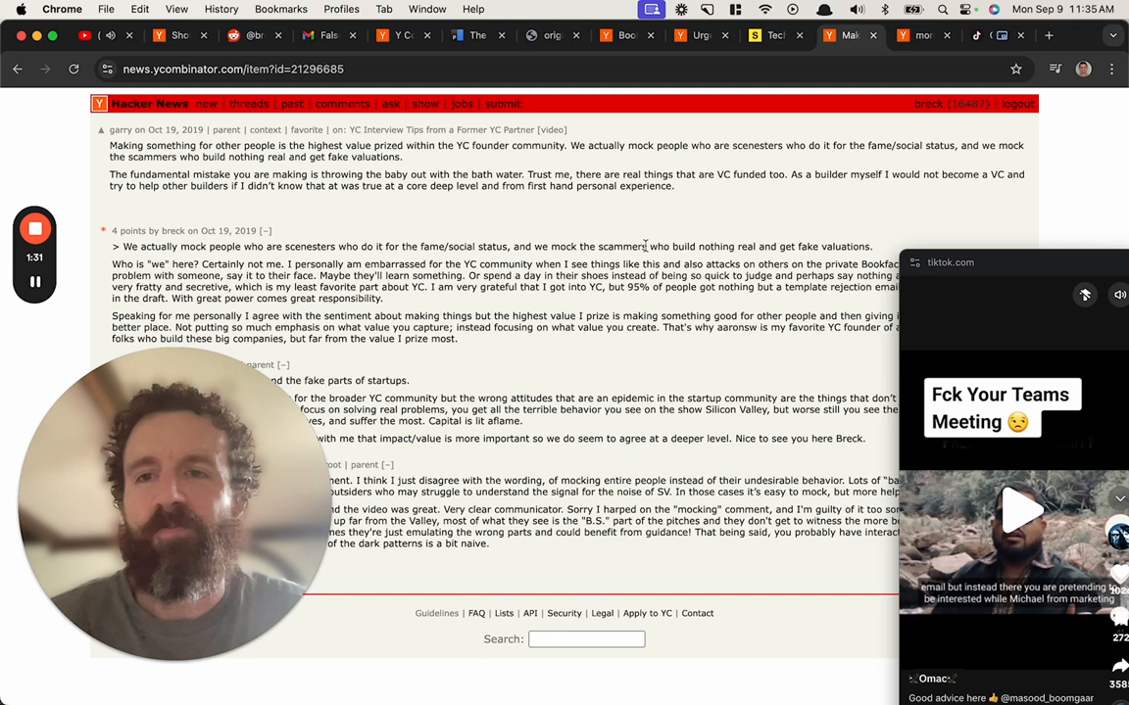
drag(571, 147, 589, 157)
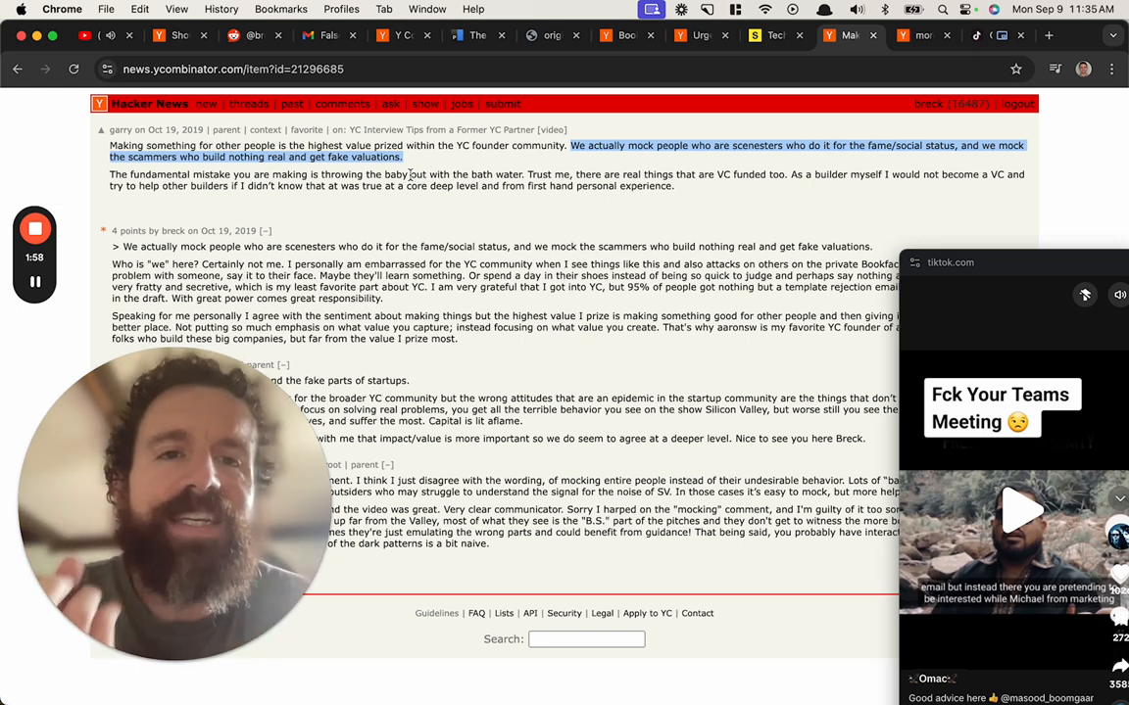
Move to Garry Tan's SVB petition comment history, briefly highlighting 'insecure' then clearing it
key(ctrl+Tab)
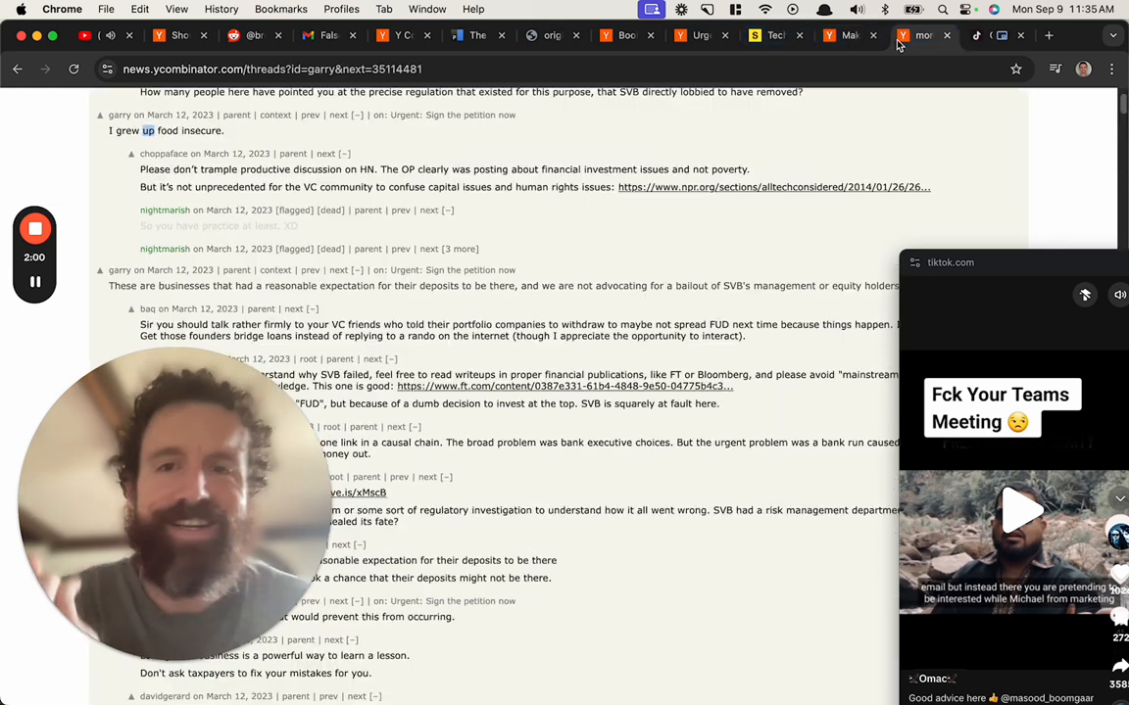
double_click(216, 140)
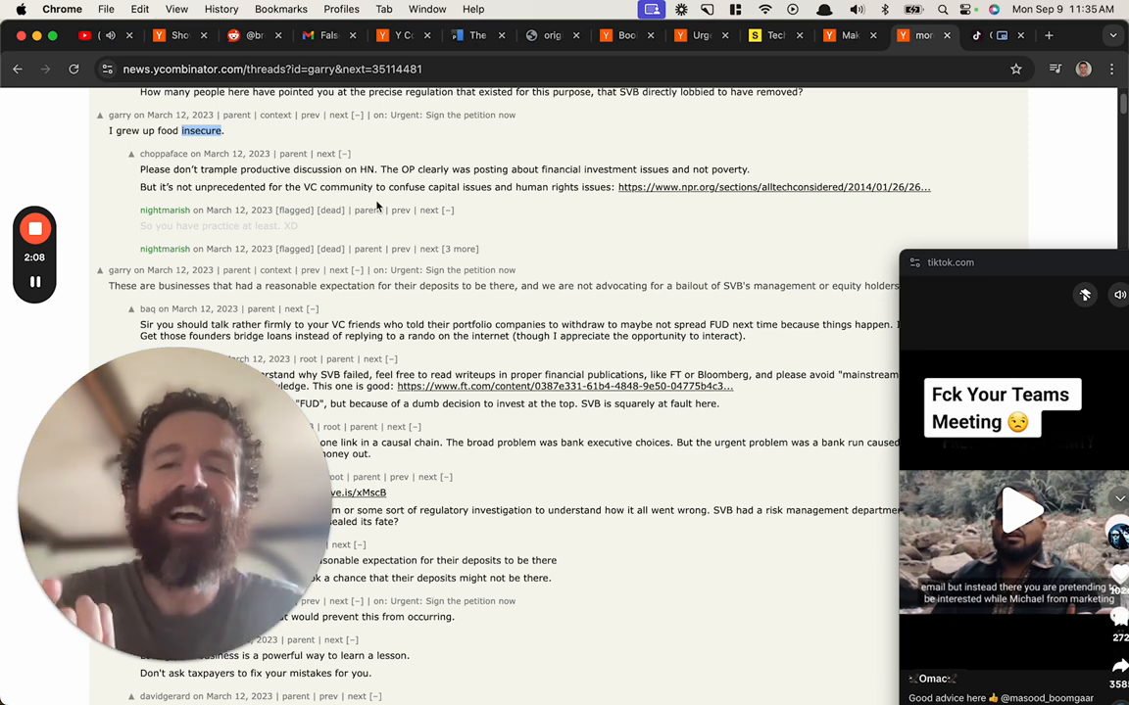
click(217, 133)
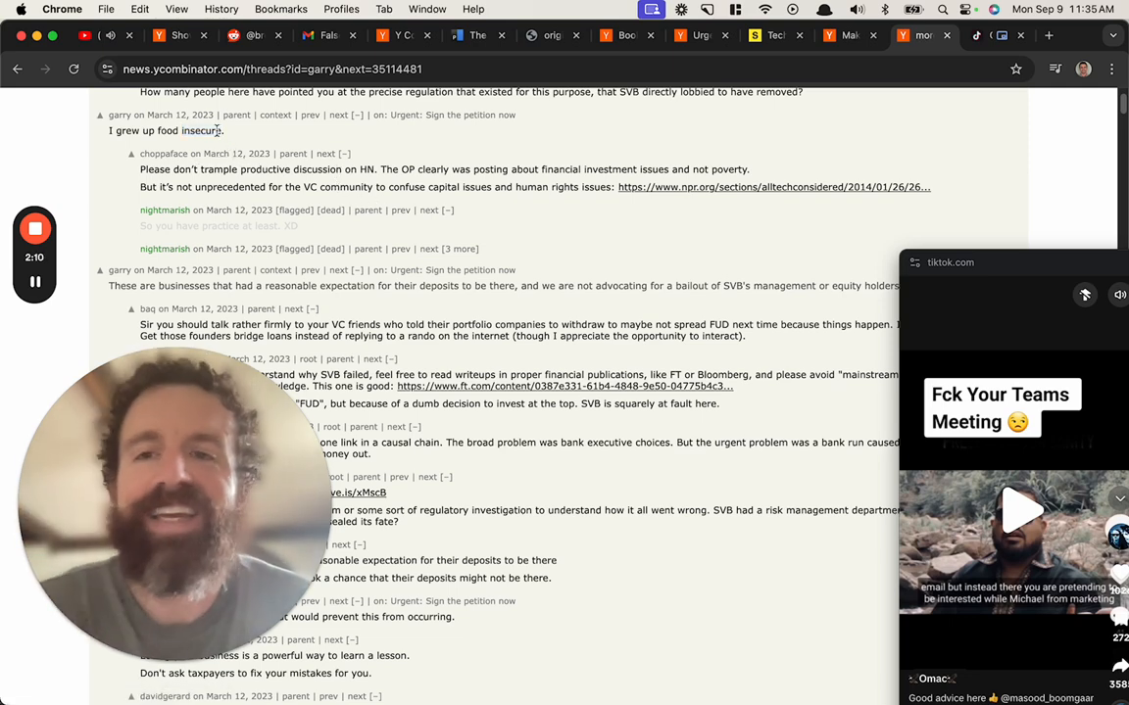
Bring the TikTok Teams-meeting video page to the front
click(986, 39)
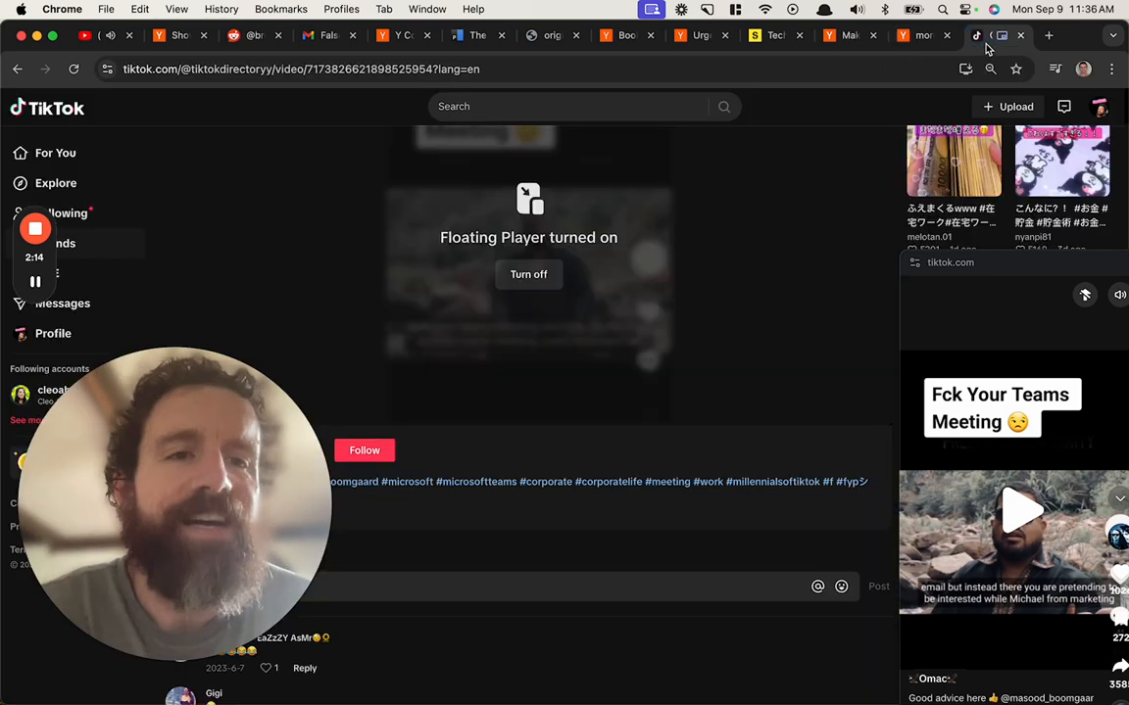